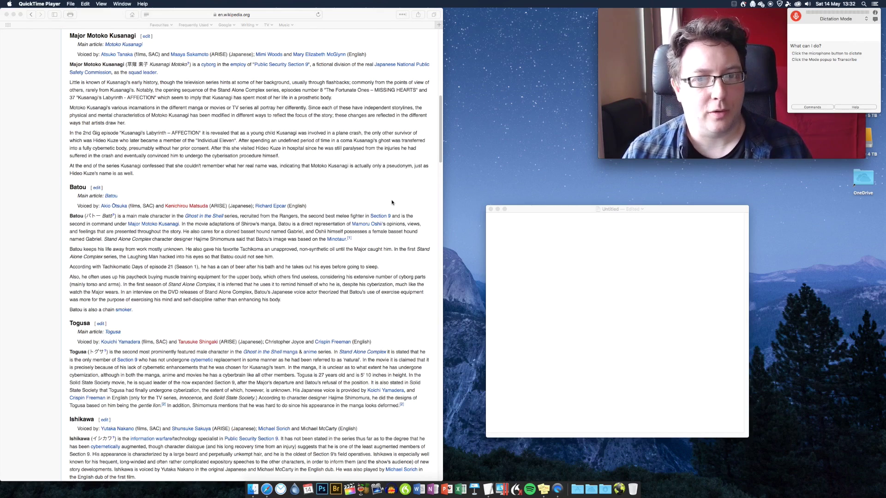
Scroll the Ghost in the Shell characters page in Safari to the Major Motoko Kusanagi heading
{"action": "left_click", "coordinate": [393, 203]}
{"action": "scroll", "coordinate": [392, 203], "scroll_direction": "up", "scroll_amount": 10}
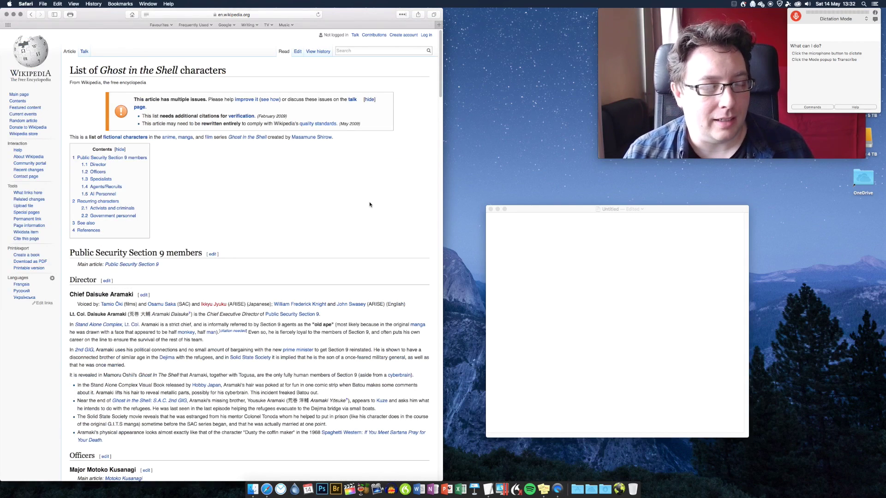
{"action": "scroll", "coordinate": [369, 205], "scroll_direction": "down", "scroll_amount": 7}
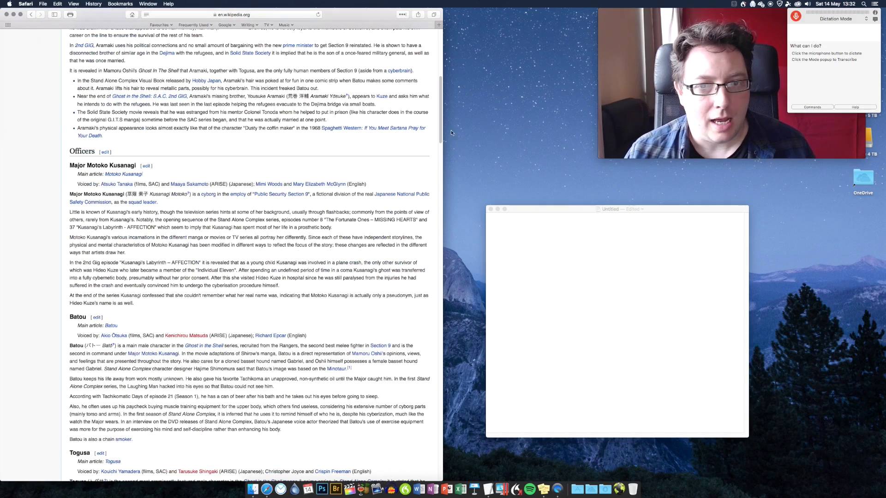
{"action": "left_click_drag", "start_coordinate": [441, 126], "coordinate": [441, 143]}
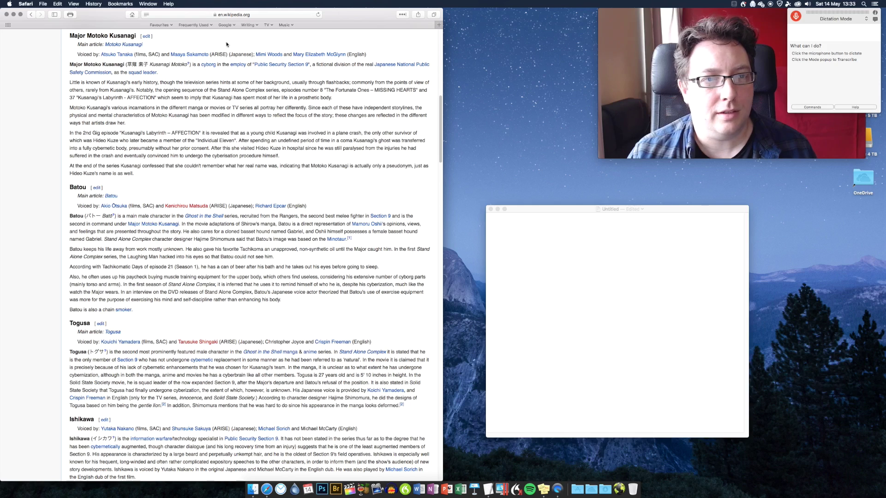
Start a new Dragon auto-text entry named 'insert character one'
{"action": "mouse_move", "coordinate": [719, 17]}
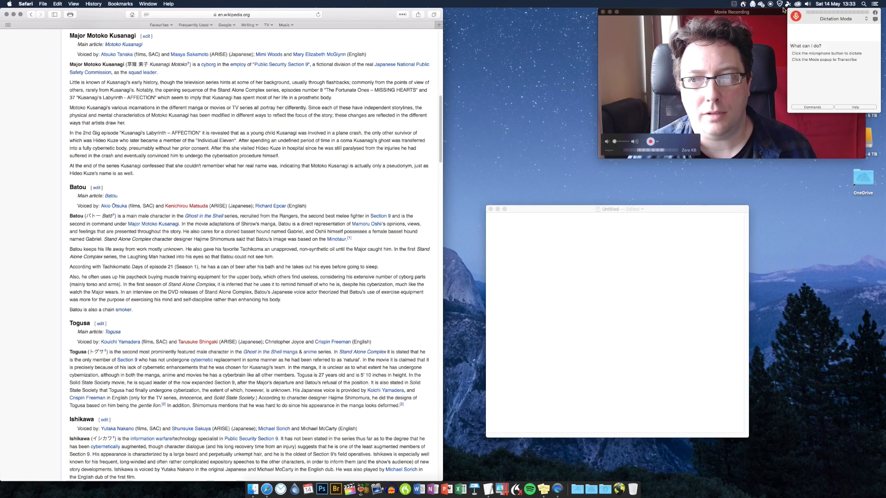
{"action": "left_click", "coordinate": [744, 4]}
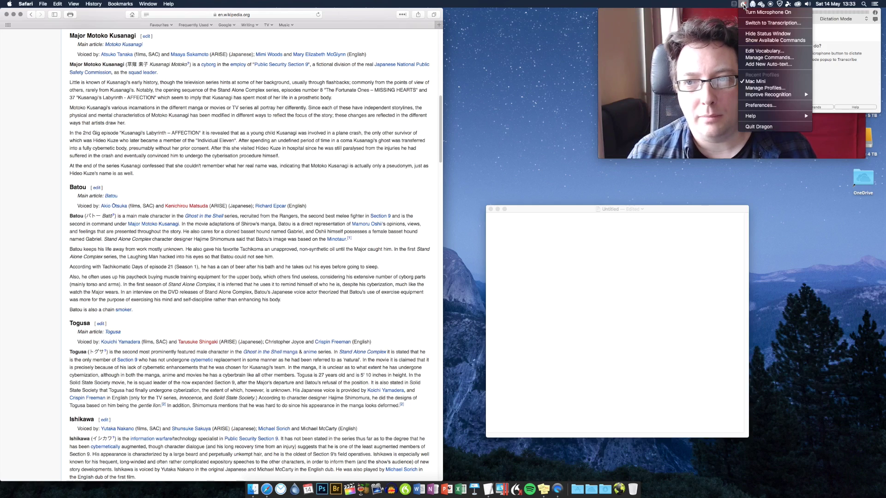
{"action": "left_click", "coordinate": [806, 67]}
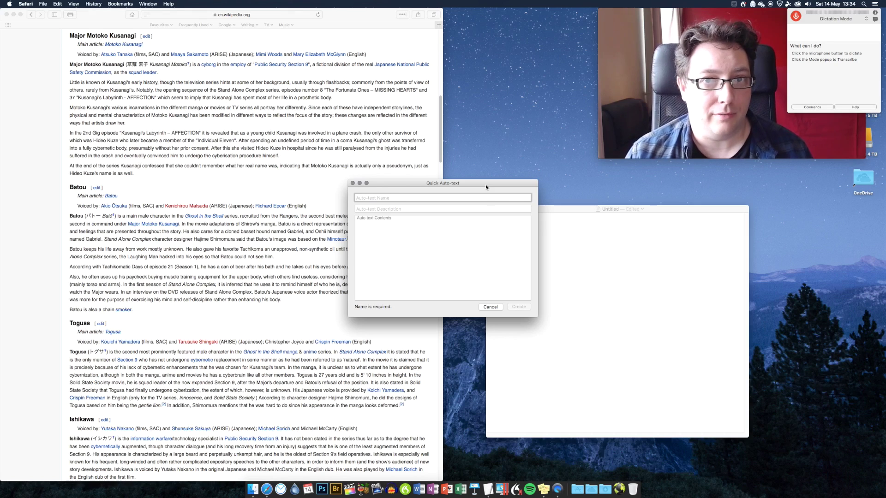
{"action": "type", "text": "insert chara"}
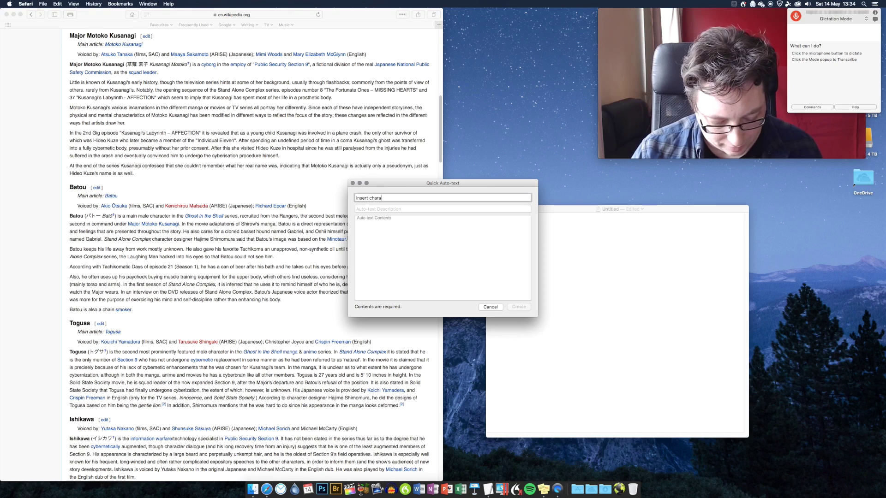
{"action": "type", "text": "cter one"}
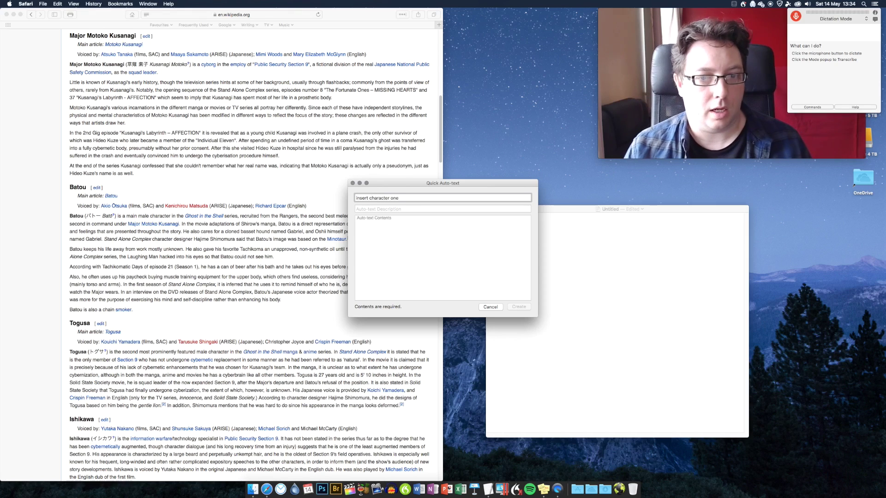
Paste 'Motoko' from the Wikipedia heading as the entry's contents and create it
{"action": "left_click", "coordinate": [174, 32]}
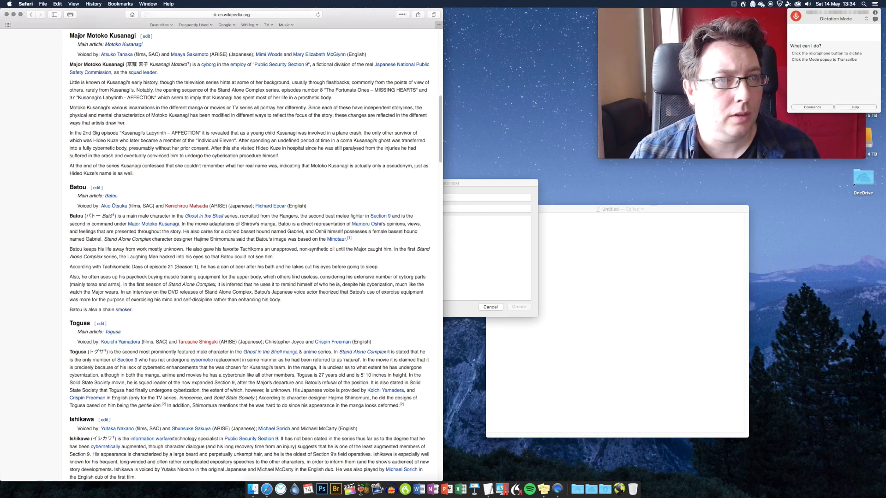
{"action": "double_click", "coordinate": [90, 36]}
{"action": "key", "text": "super+c"}
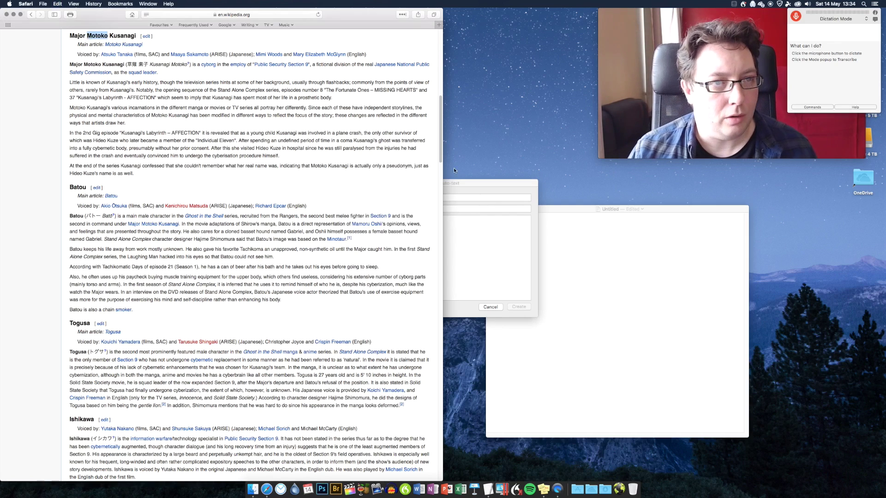
{"action": "left_click", "coordinate": [526, 247]}
{"action": "left_click", "coordinate": [404, 247]}
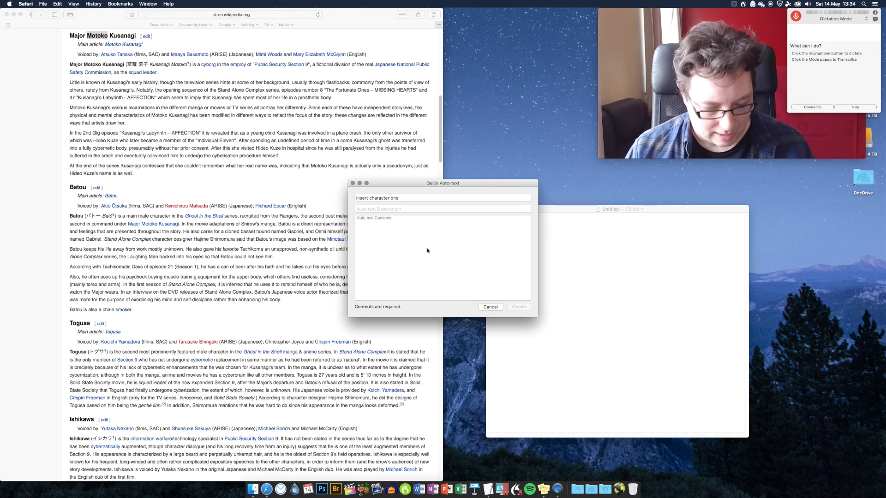
{"action": "key", "text": "super+v"}
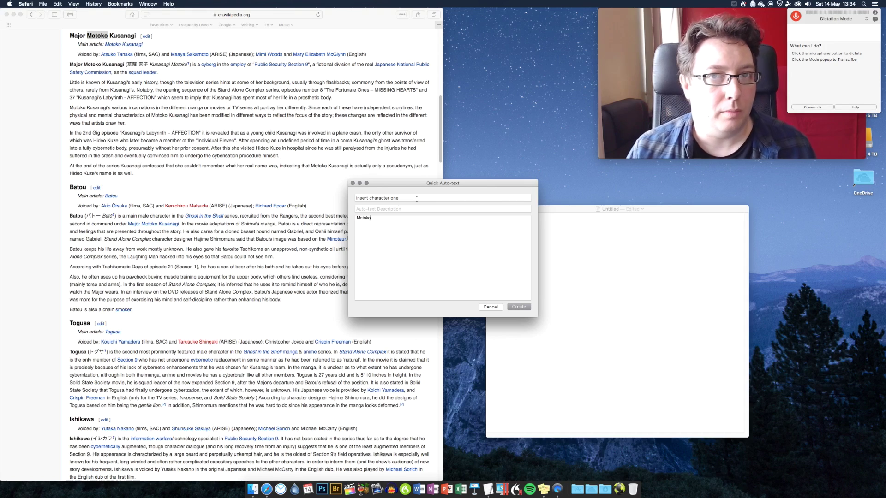
{"action": "left_click", "coordinate": [524, 308]}
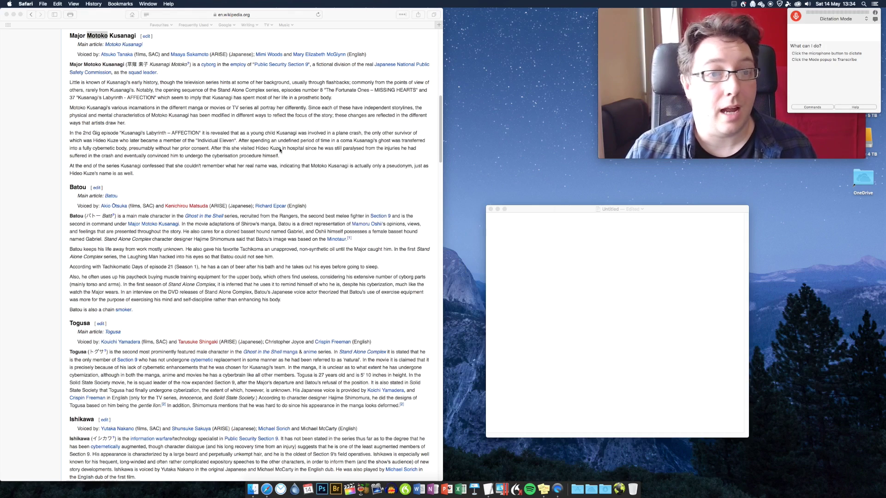
Select the full 'Major Motoko Kusanagi' heading on the Wikipedia page
{"action": "left_click", "coordinate": [167, 37]}
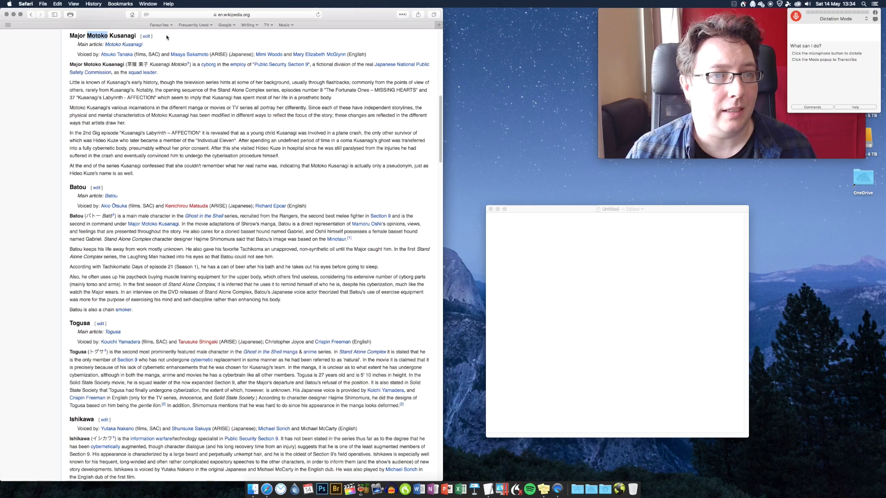
{"action": "left_click", "coordinate": [77, 35]}
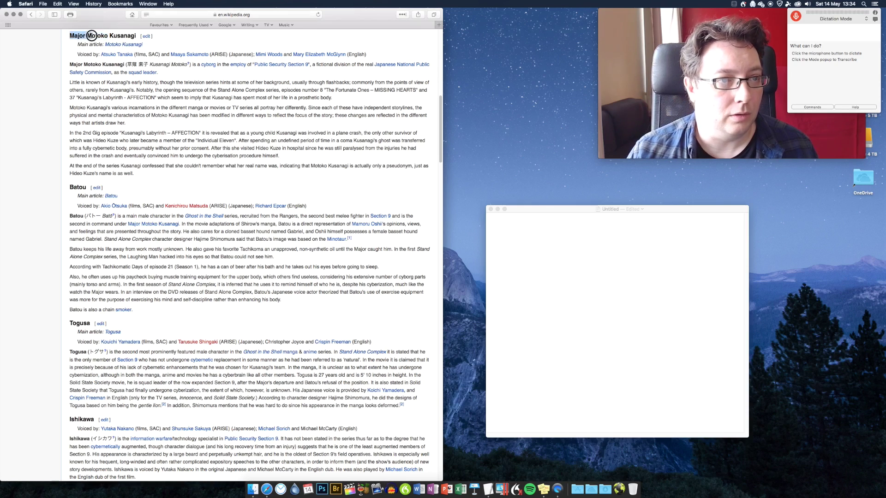
{"action": "left_click_drag", "start_coordinate": [92, 36], "coordinate": [137, 36]}
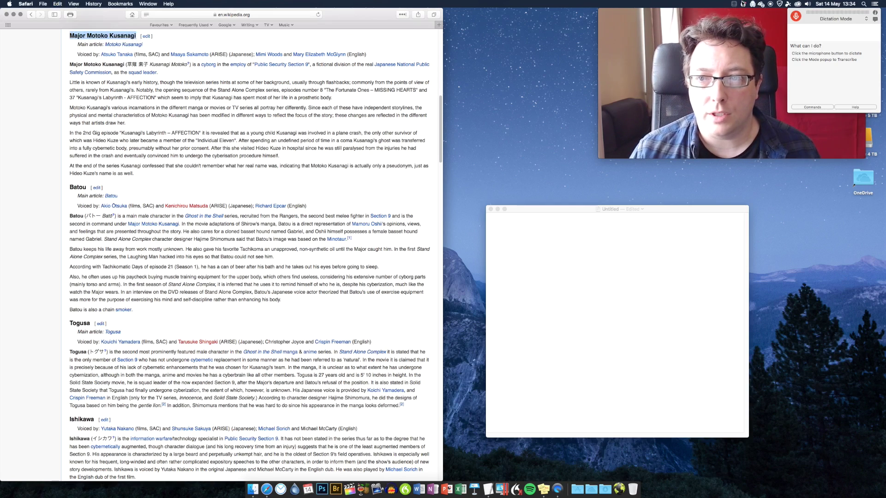
Turn the selected heading into auto-text named 'insert character one title' and create it
{"action": "left_click", "coordinate": [743, 4]}
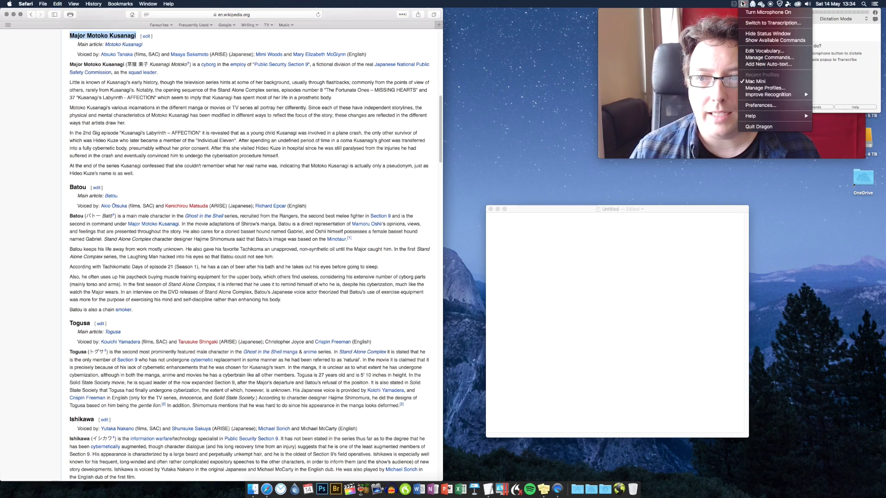
{"action": "left_click", "coordinate": [803, 65]}
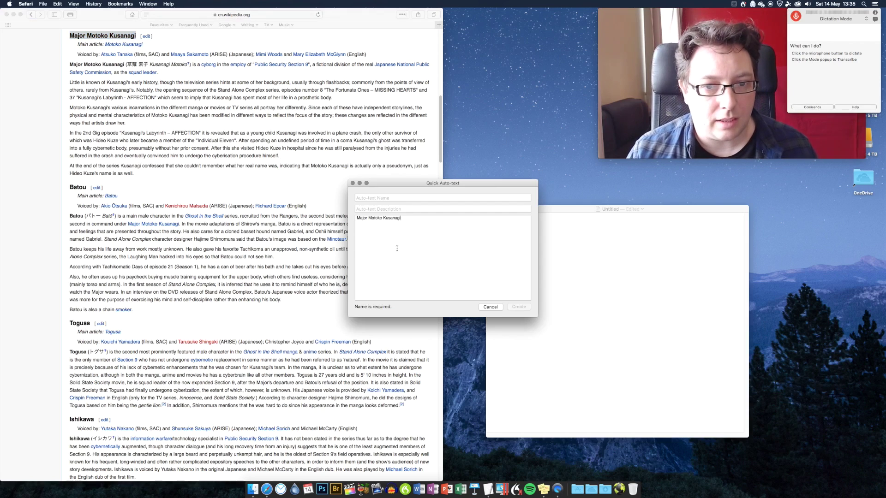
{"action": "left_click", "coordinate": [413, 197]}
{"action": "type", "text": "insert ch"}
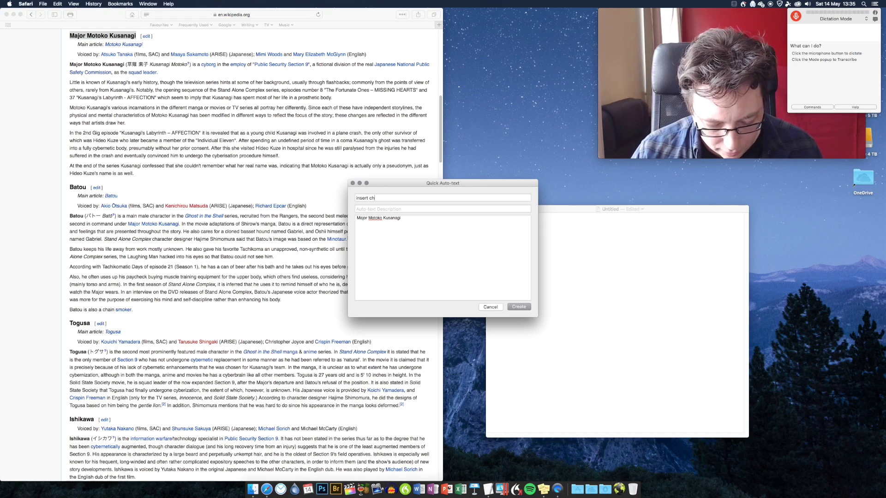
{"action": "type", "text": "aracter one"}
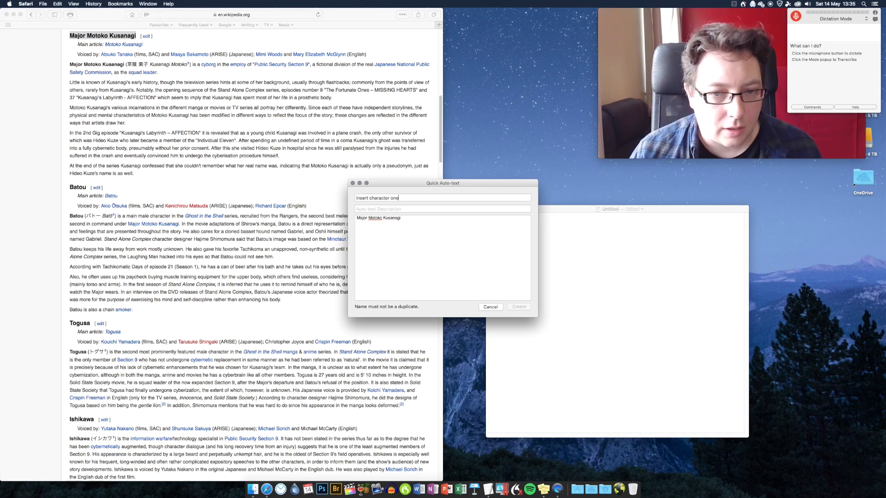
{"action": "type", "text": " title"}
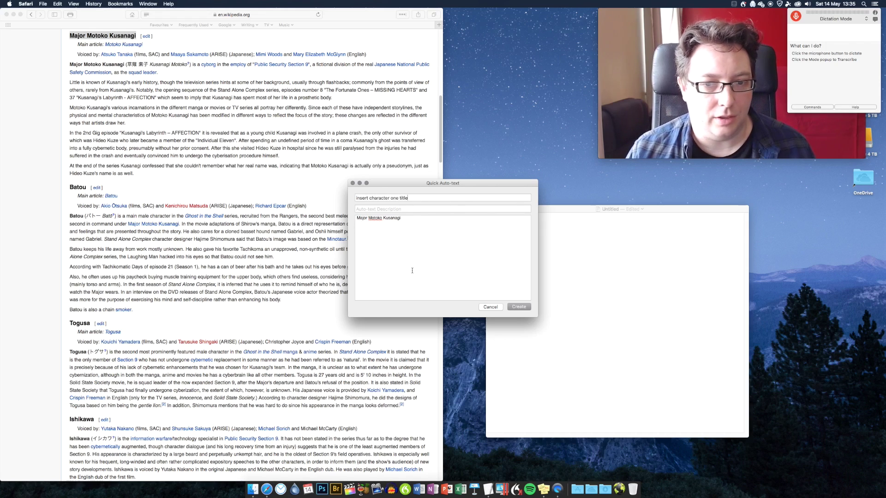
{"action": "left_click", "coordinate": [527, 308]}
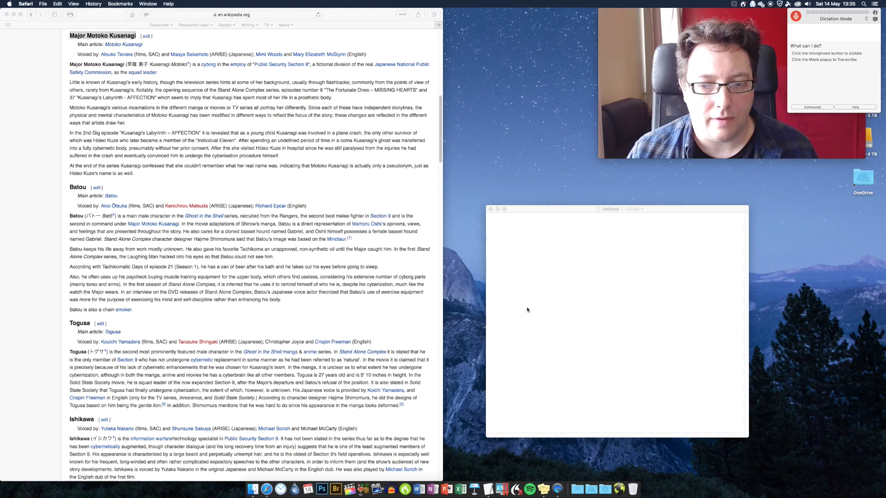
Copy the Togusa heading from the Wikipedia page
{"action": "left_click", "coordinate": [87, 323]}
{"action": "double_click", "coordinate": [87, 323]}
{"action": "key", "text": "super+c"}
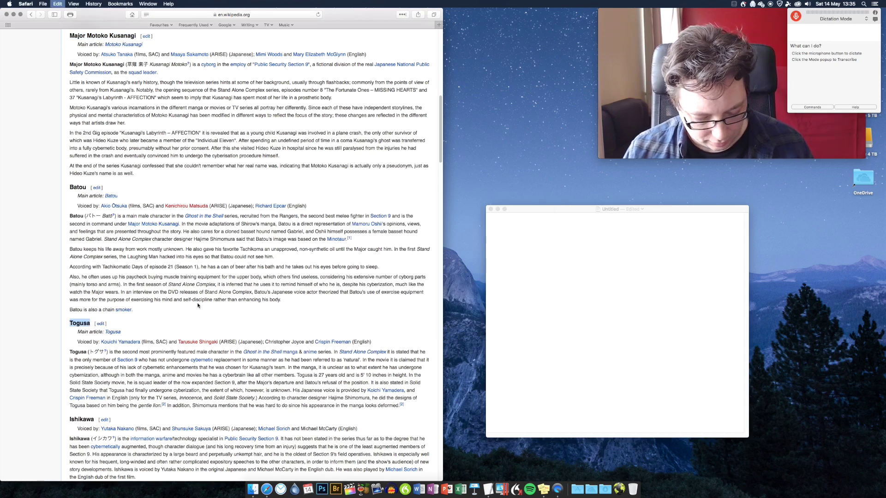
Create auto-text 'insert character two' with the pasted name Togusa as its contents
{"action": "left_click", "coordinate": [744, 4]}
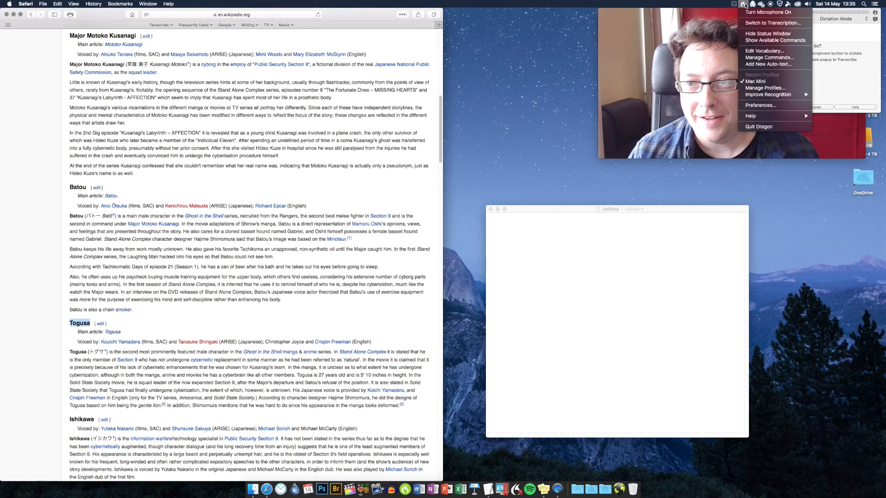
{"action": "left_click", "coordinate": [788, 65]}
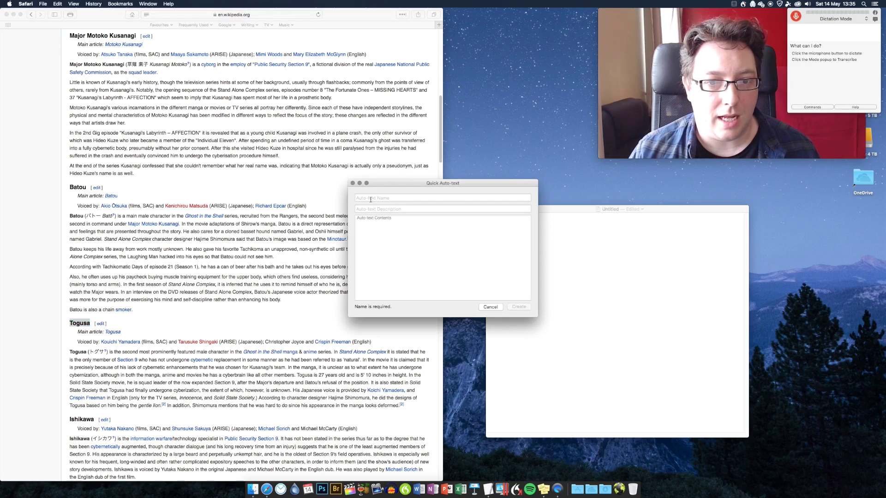
{"action": "type", "text": "ins"}
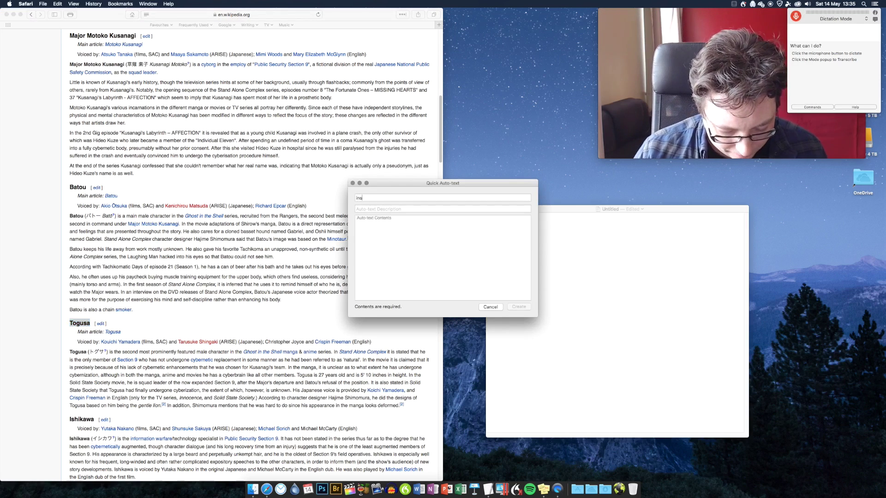
{"action": "type", "text": "ert character t"}
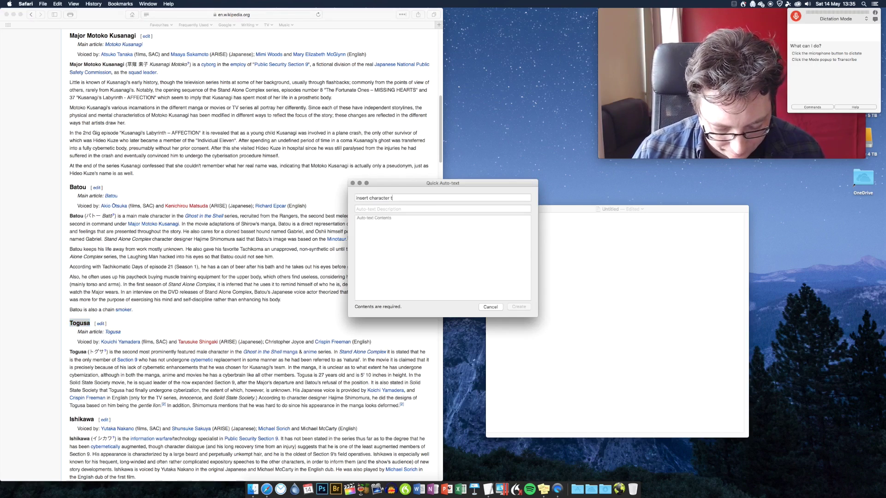
{"action": "type", "text": "wo"}
{"action": "left_click", "coordinate": [429, 275]}
{"action": "key", "text": "super+v"}
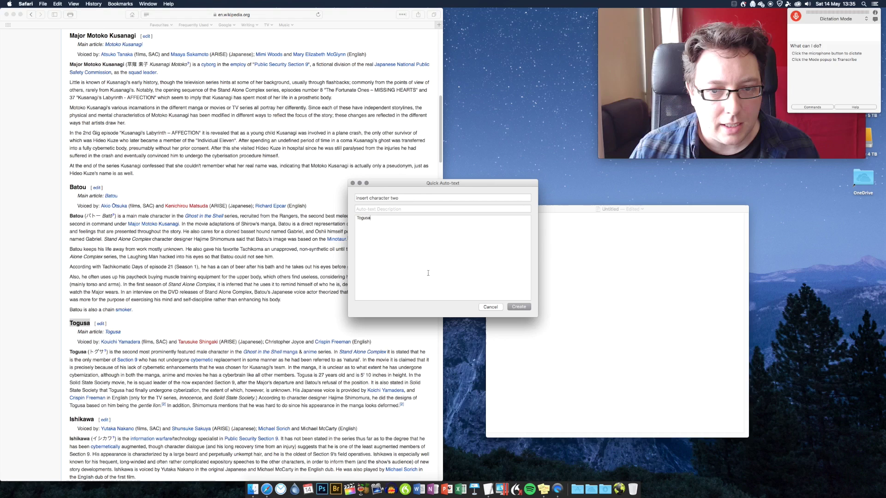
{"action": "left_click", "coordinate": [519, 307]}
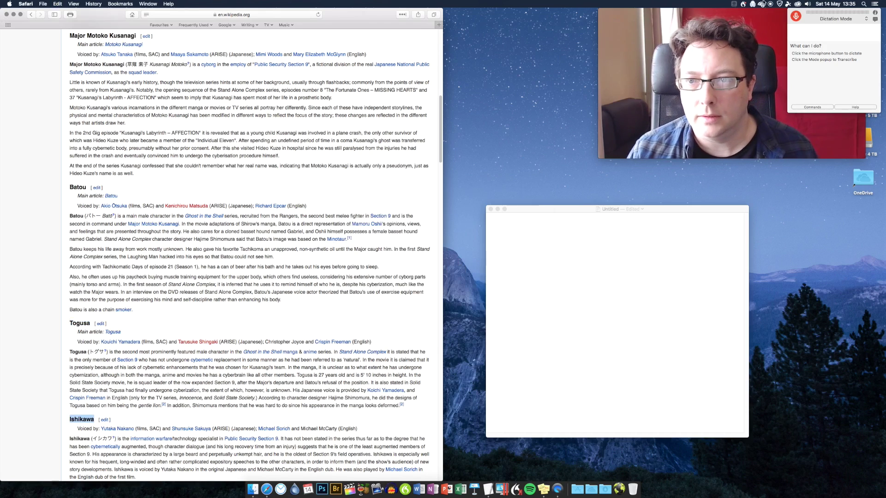
Create a Dragon auto-text entry named 'insert character three' for the name Ishikawa
{"action": "left_click", "coordinate": [743, 4]}
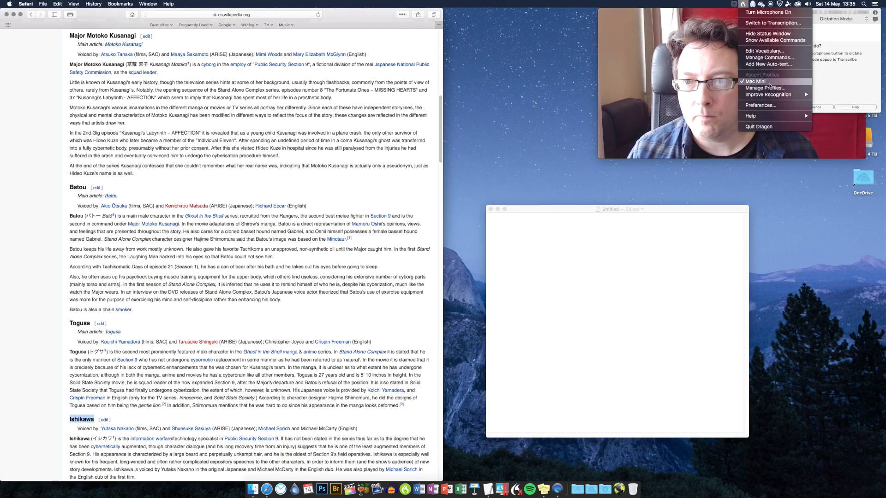
{"action": "left_click", "coordinate": [768, 64]}
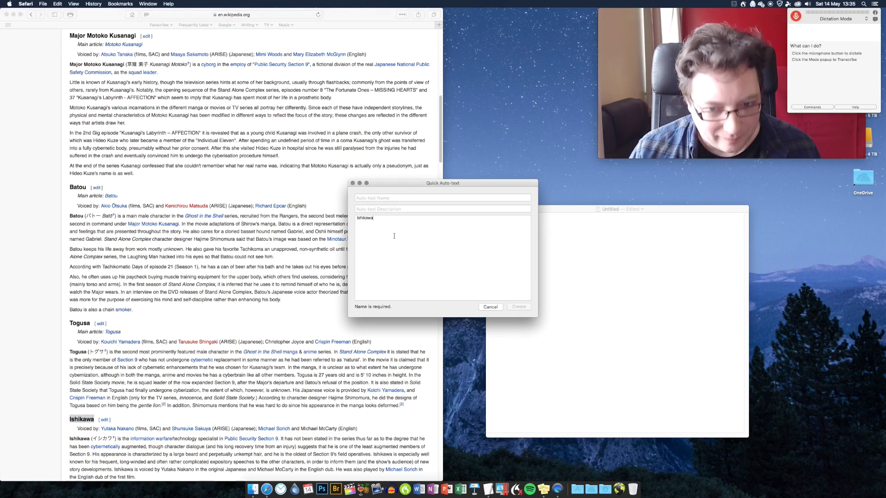
{"action": "type", "text": "insert characte"}
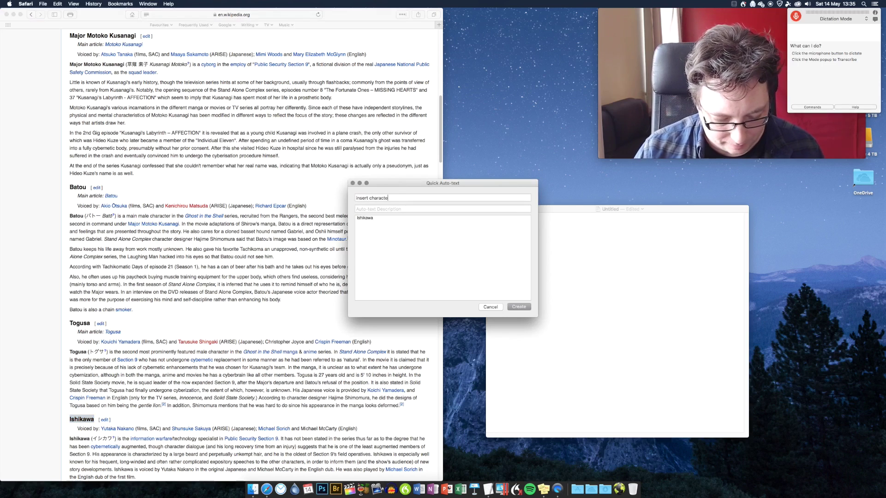
{"action": "type", "text": "r three"}
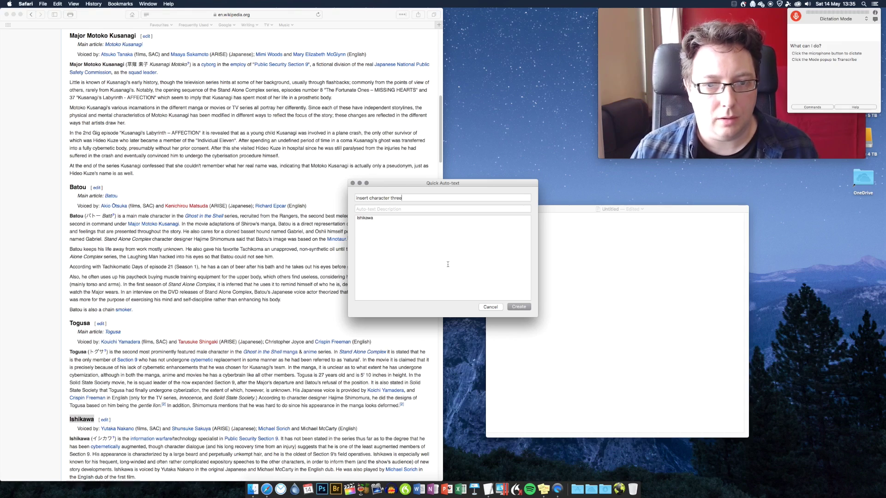
{"action": "left_click", "coordinate": [526, 308]}
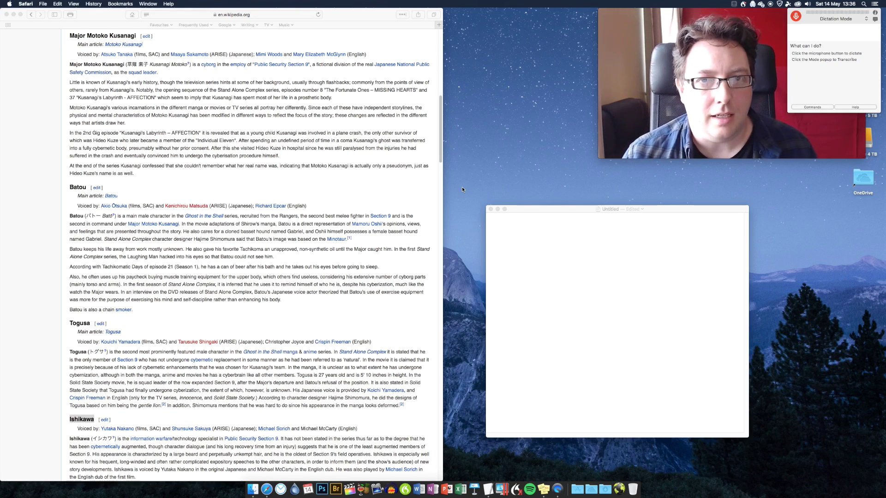
Make the Untitled TextEdit document the active window
{"action": "left_click", "coordinate": [534, 213]}
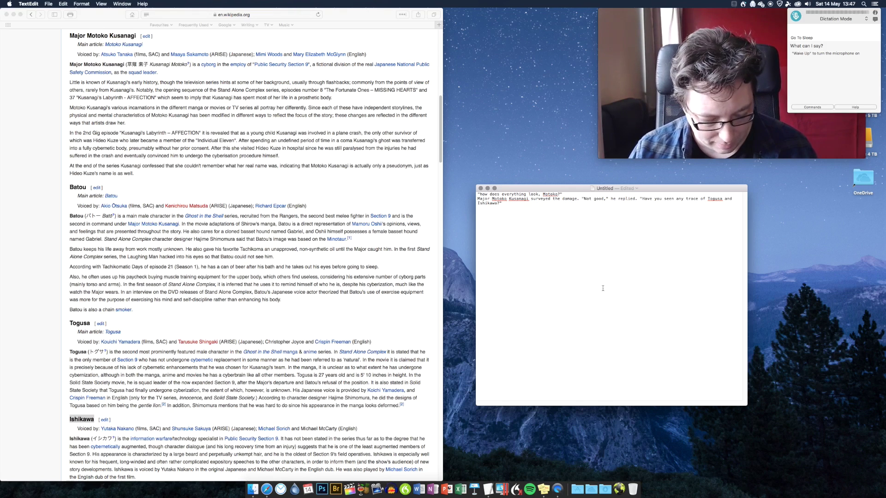
Clear the TextEdit document and start a new auto-text entry named 'insert home address'
{"action": "key", "text": "super+a"}
{"action": "key", "text": "BackSpace"}
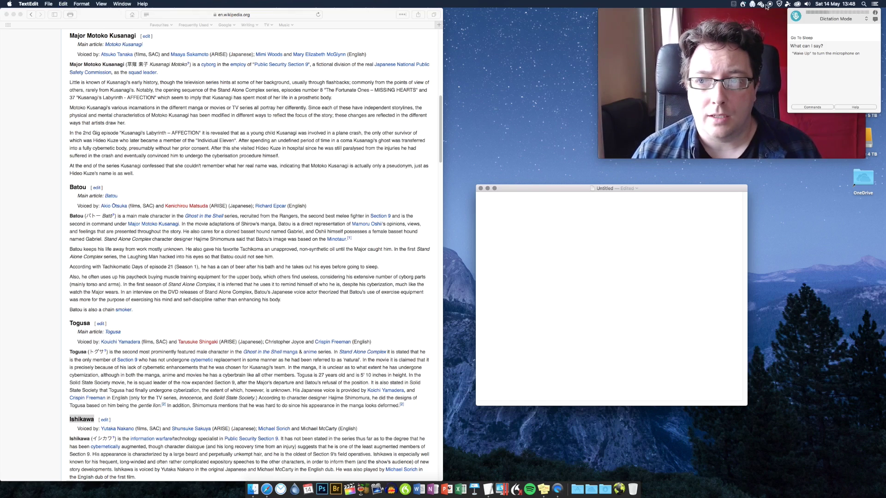
{"action": "left_click", "coordinate": [743, 4]}
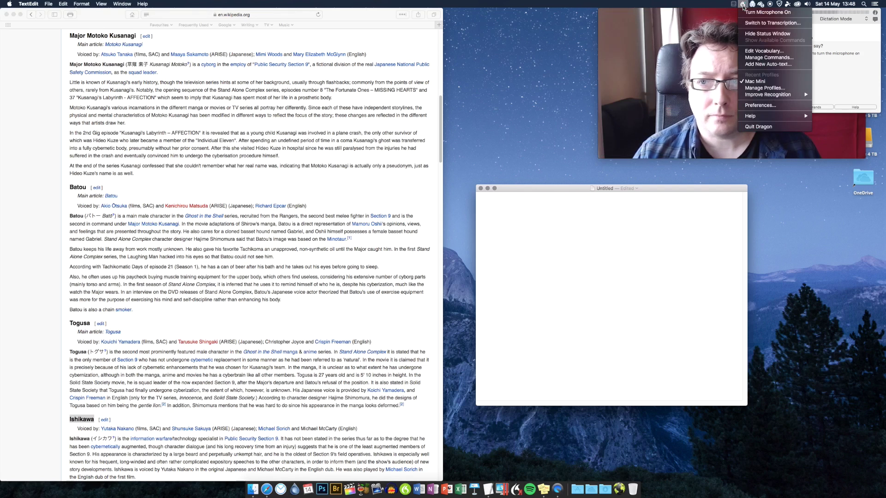
{"action": "left_click", "coordinate": [803, 67]}
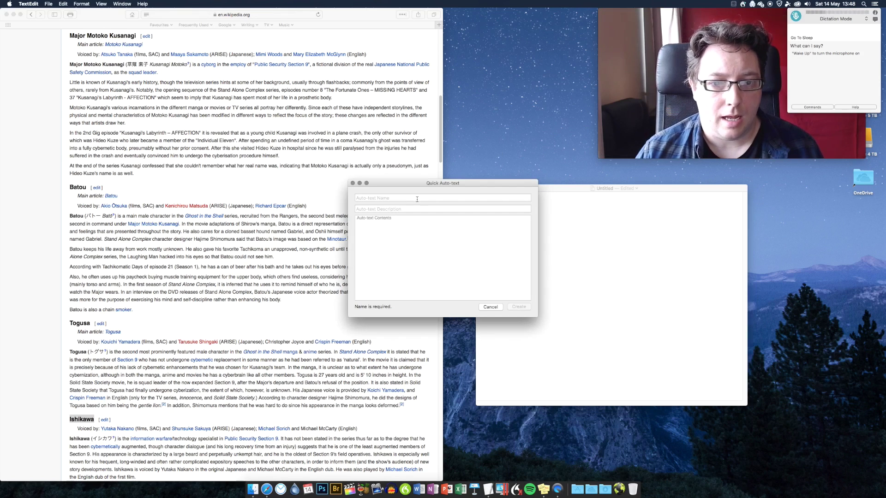
{"action": "type", "text": "insert home ad"}
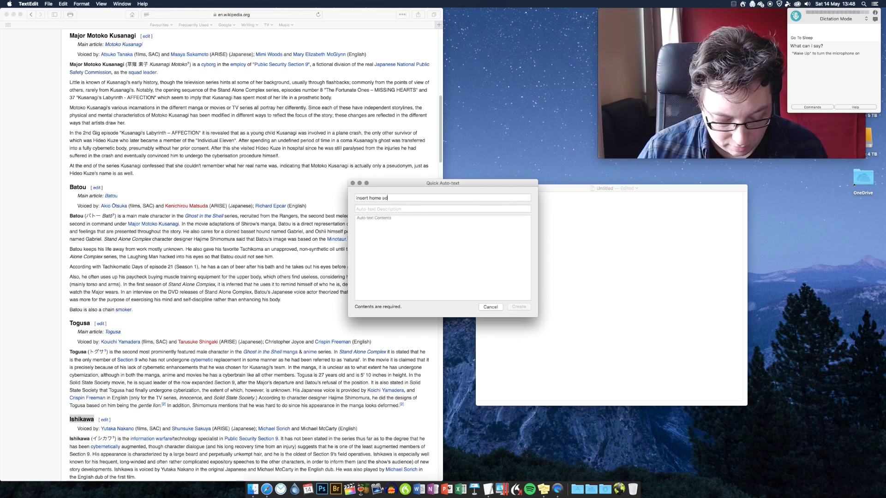
{"action": "type", "text": "dress"}
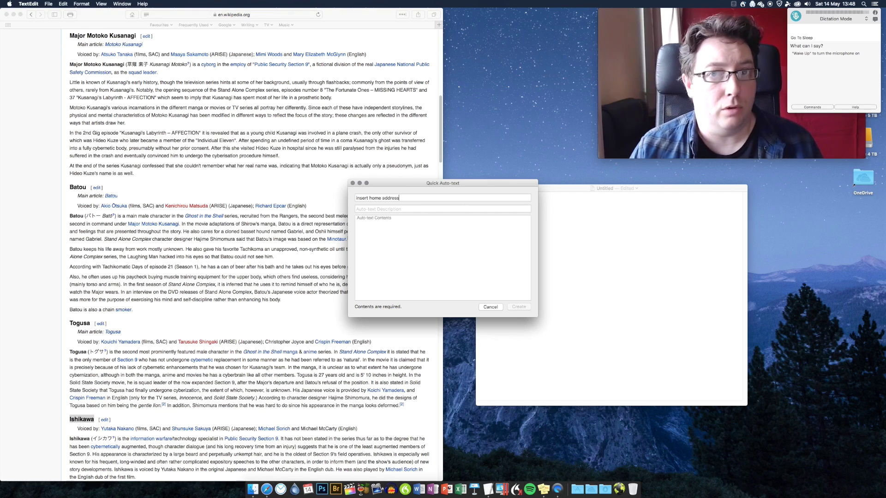
Enter the four-line postal address as the entry's contents and create it
{"action": "left_click", "coordinate": [409, 271]}
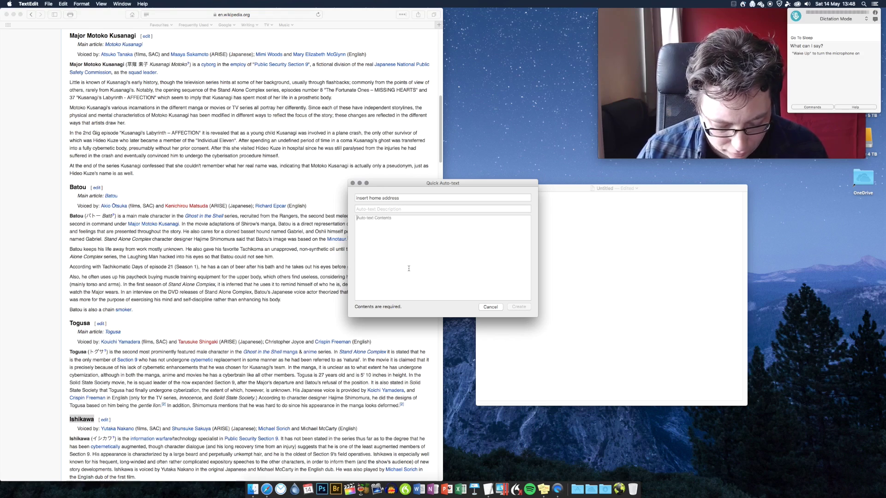
{"action": "type", "text": "26 Anytown Street,"}
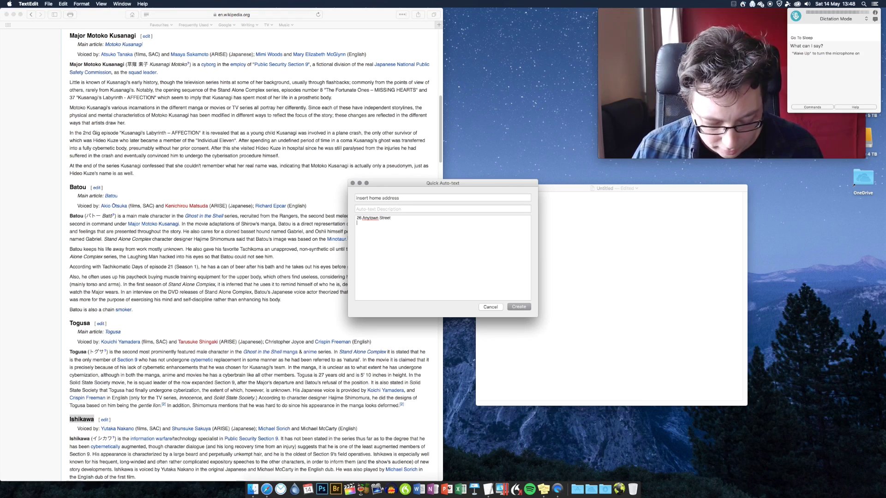
{"action": "type", "text": "Anytown"}
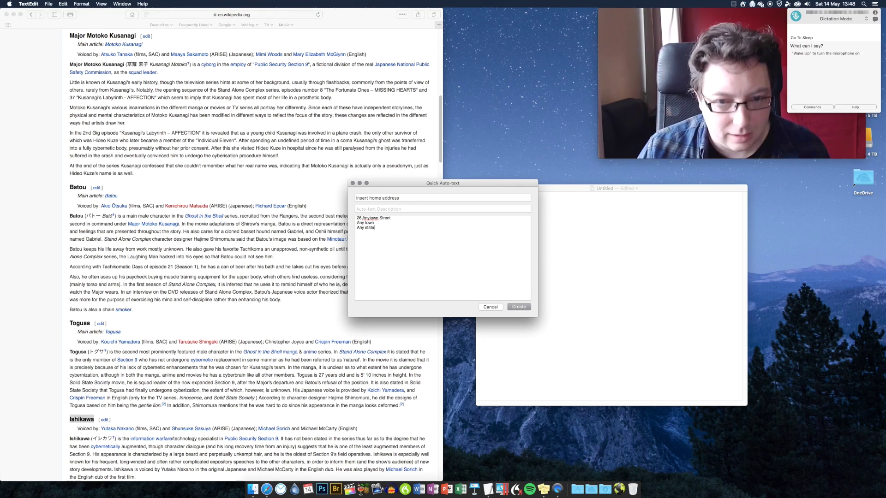
{"action": "key", "text": "Return"}
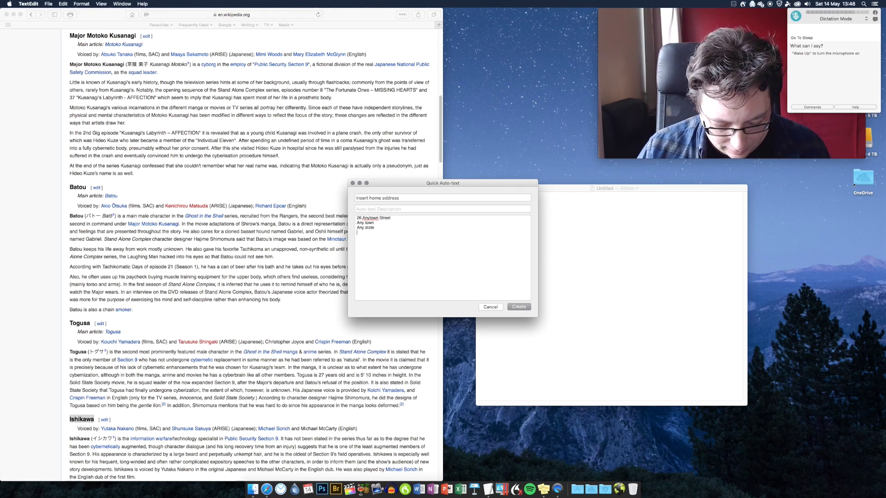
{"action": "type", "text": "ss"}
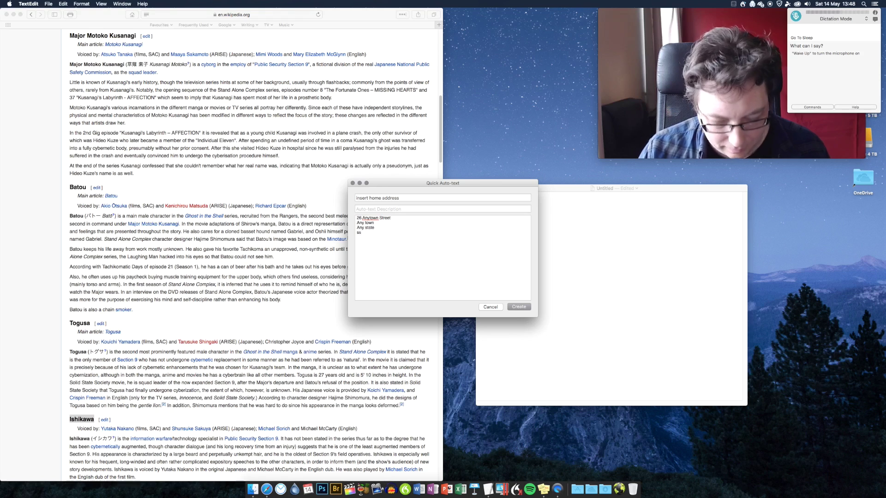
{"action": "key", "text": "BackSpace"}
{"action": "key", "text": "BackSpace"}
{"action": "type", "text": "SS45"}
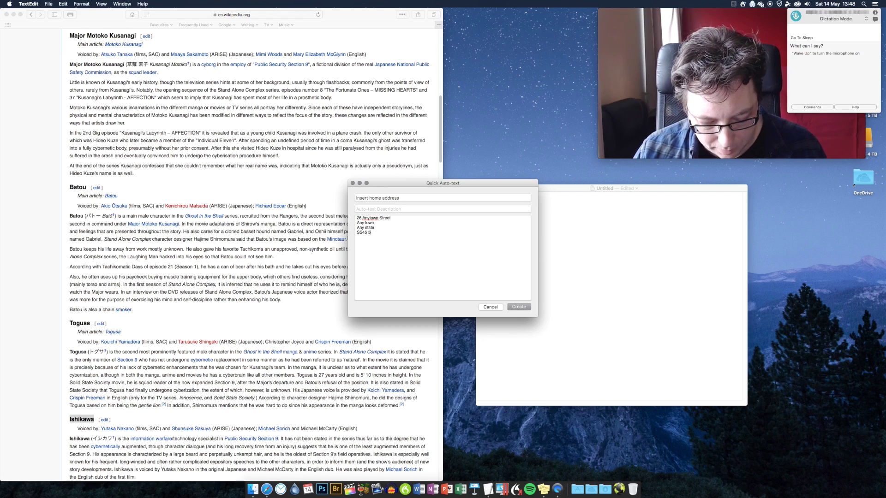
{"action": "type", "text": " 5UU"}
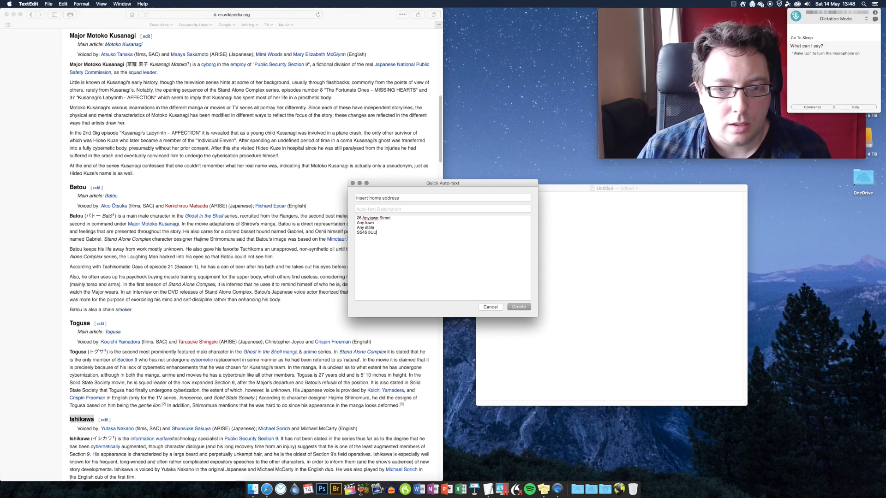
{"action": "left_click", "coordinate": [518, 308]}
Focus the empty Untitled TextEdit document, ready for dictating the home address
{"action": "left_click", "coordinate": [566, 255]}
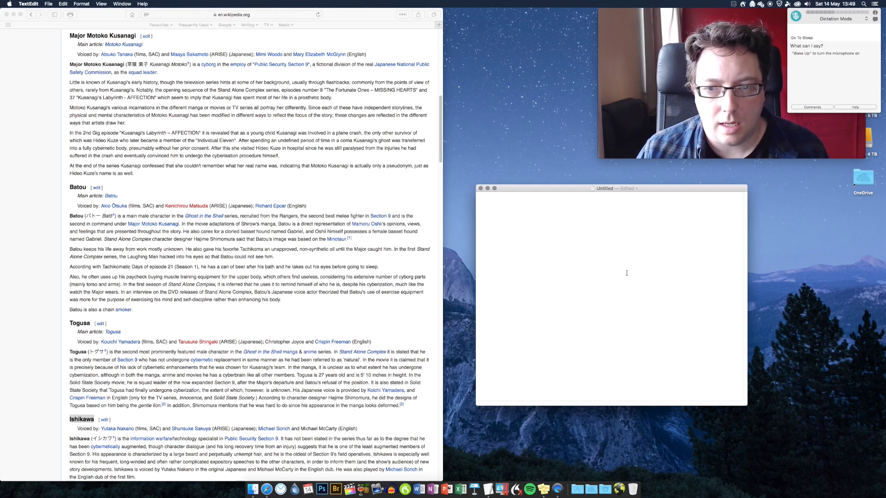